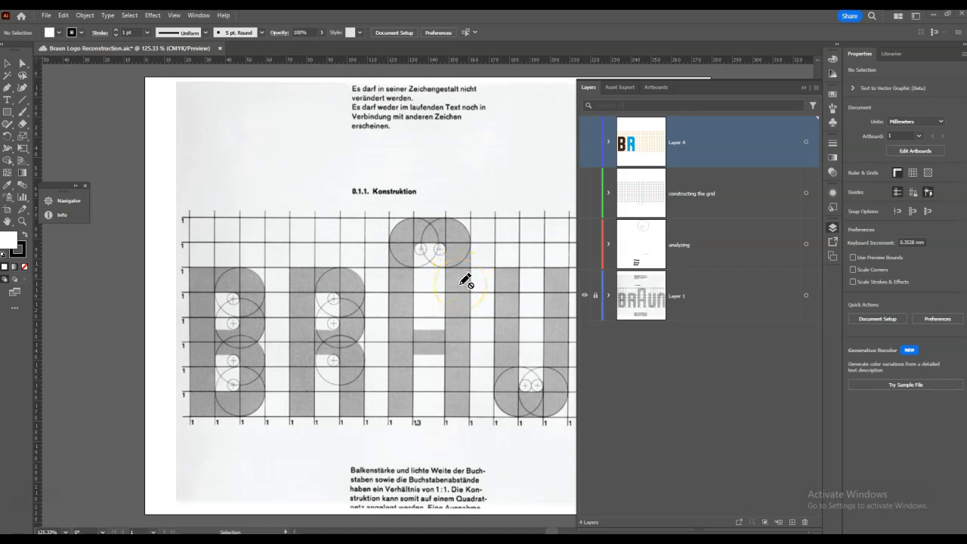
left_click(834, 194)
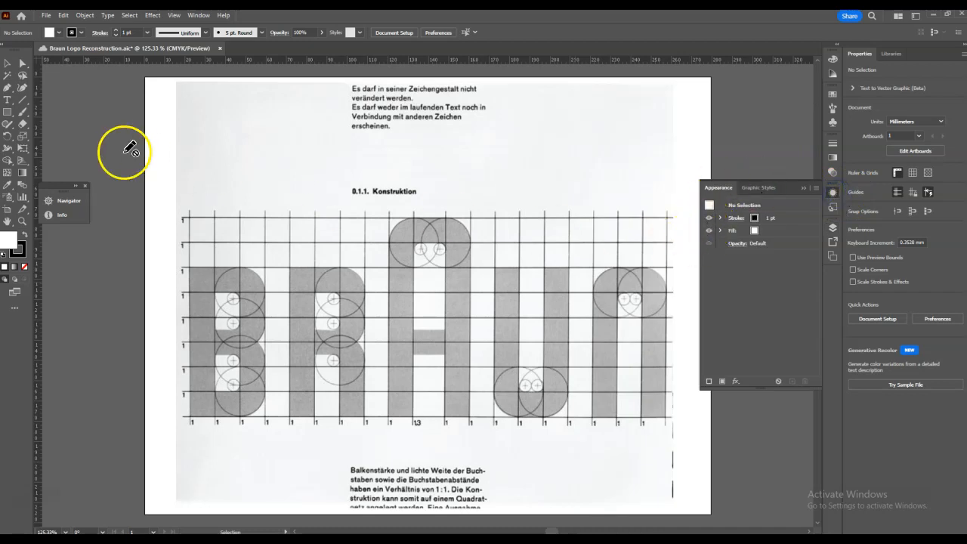
left_click(7, 160)
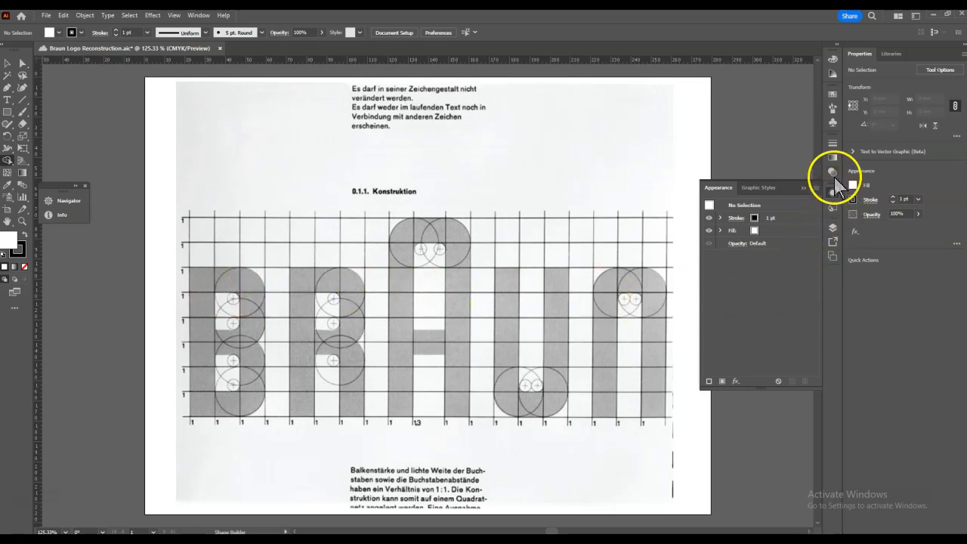
left_click(833, 227)
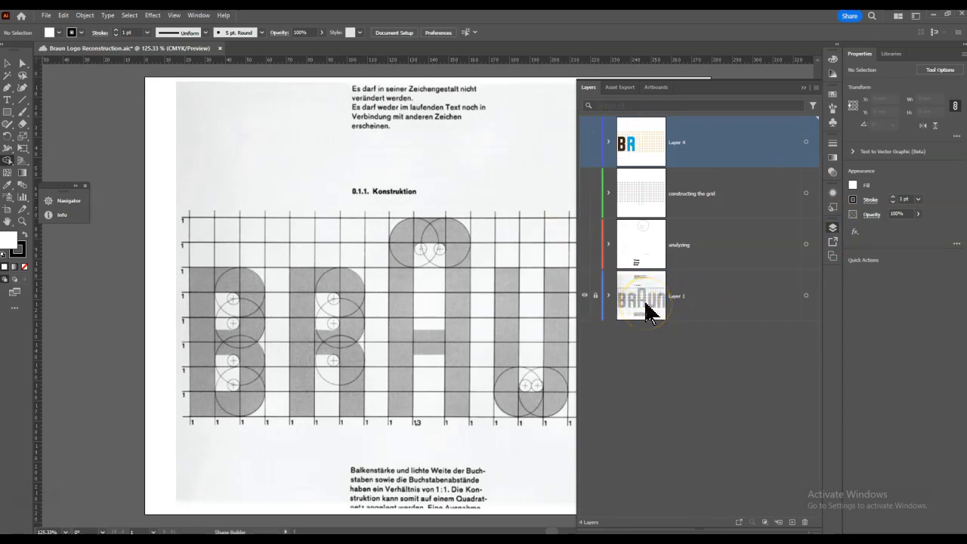
left_click(595, 296)
left_click(584, 245)
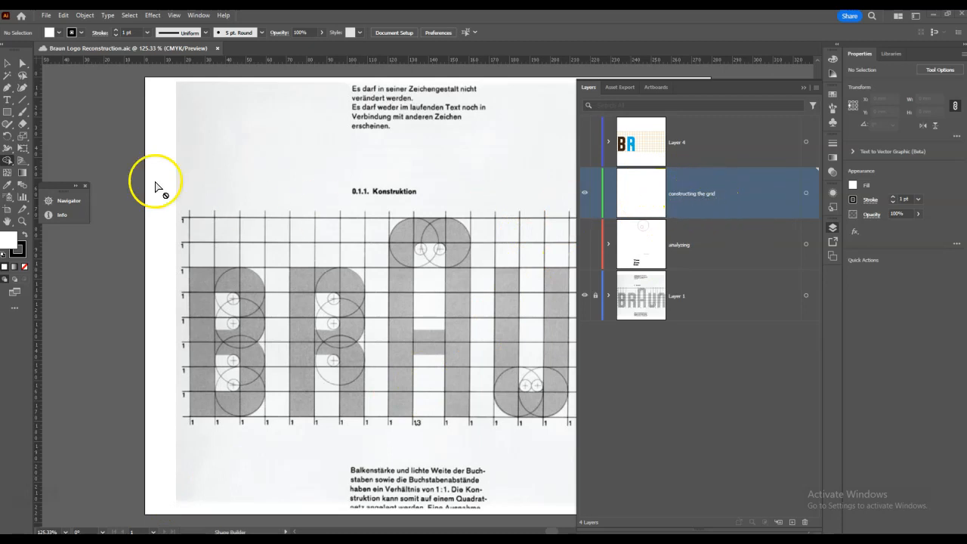
Draw a vertical line about 109 mm long along the reference grid's left edge and give it a green stroke
left_click(22, 102)
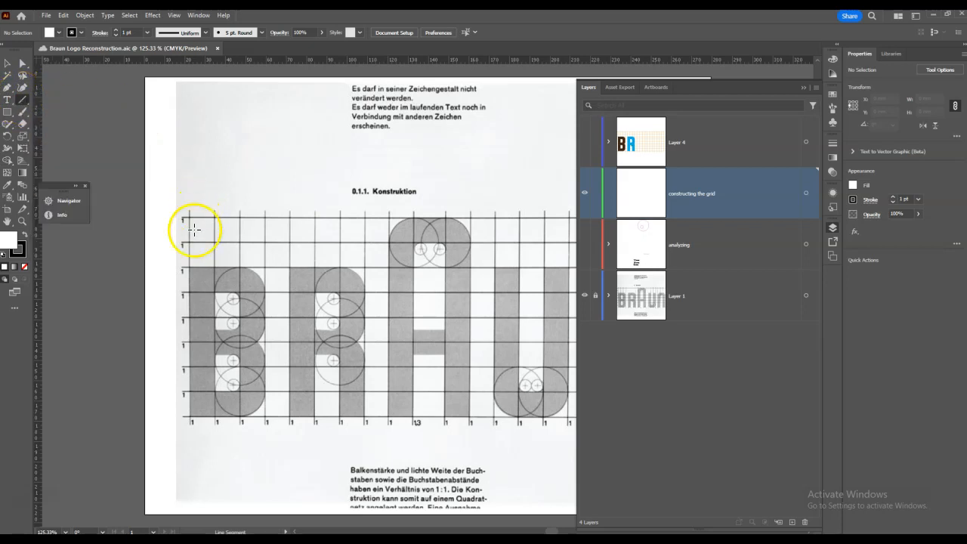
left_click_drag(189, 208, 183, 429)
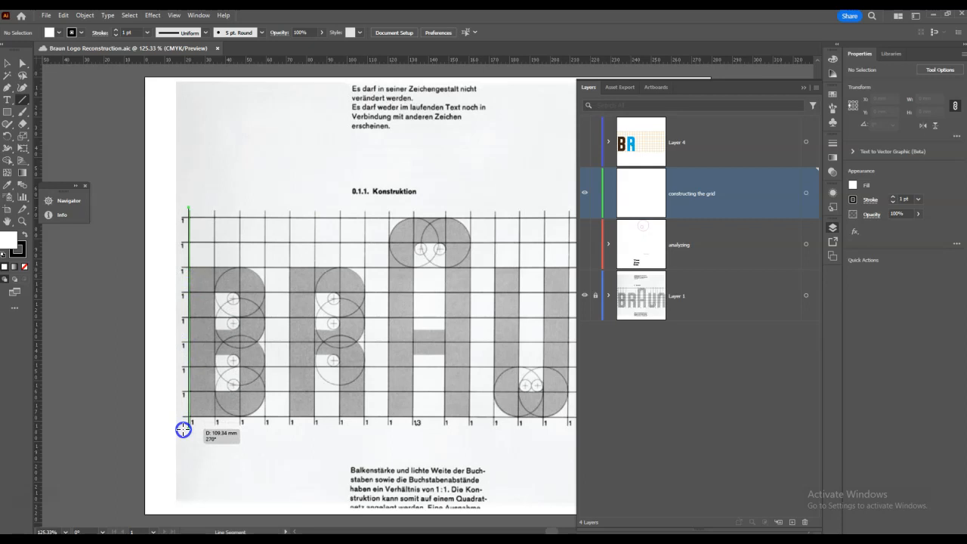
left_click_drag(183, 429, 182, 429)
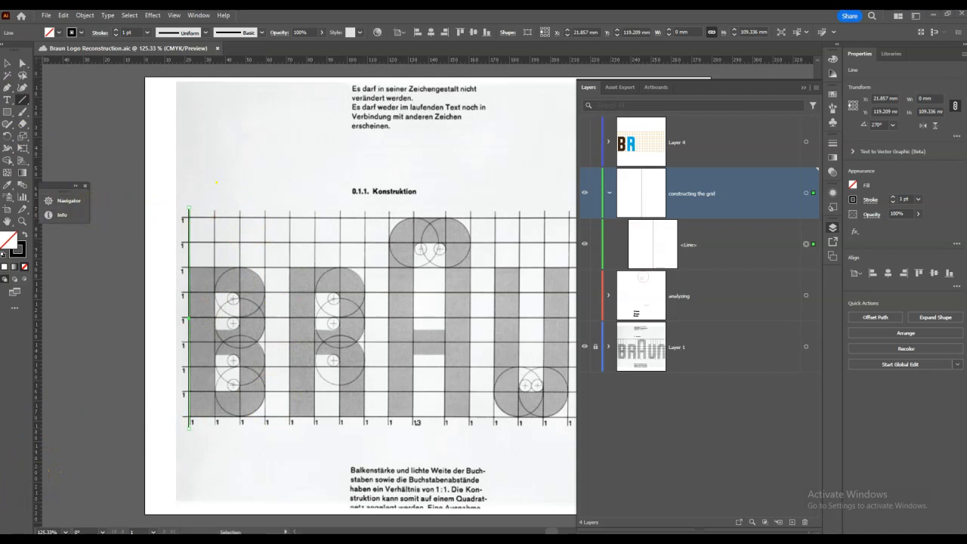
left_click(81, 33)
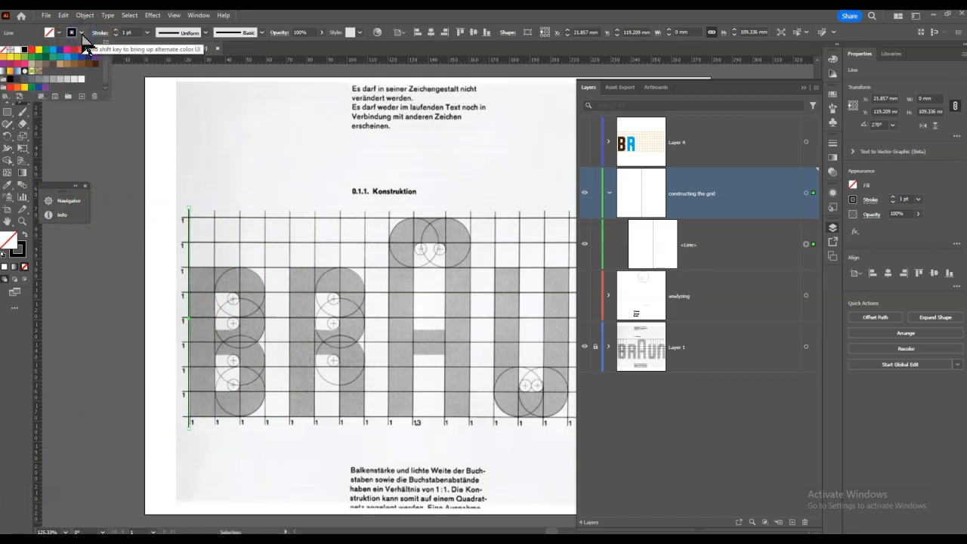
left_click(45, 52)
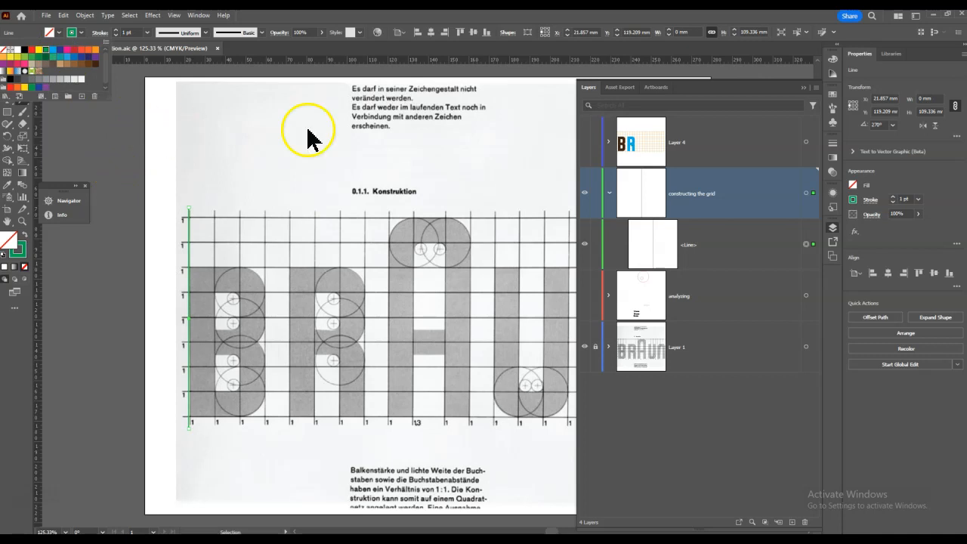
Add a Transform effect to the green vertical line with a horizontal move of 12 mm
left_click(833, 195)
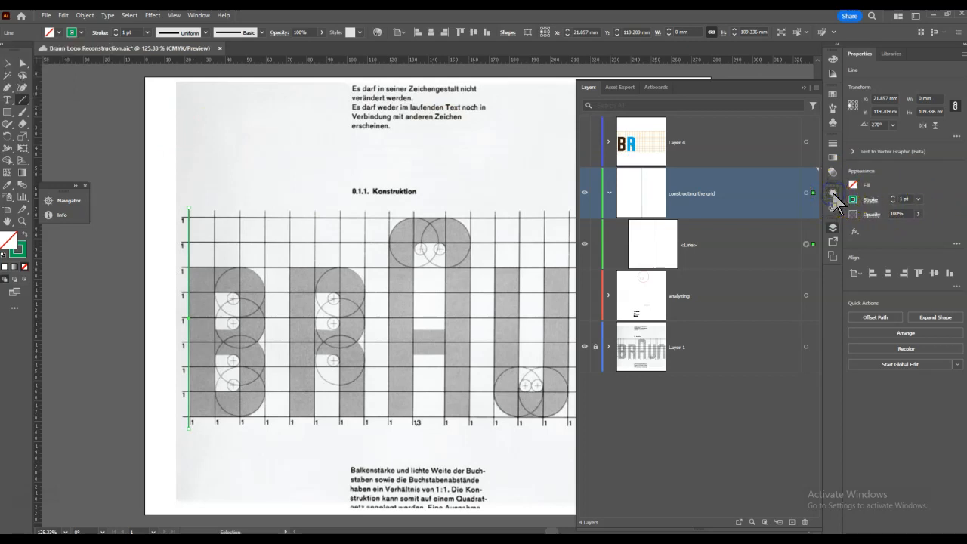
left_click(832, 194)
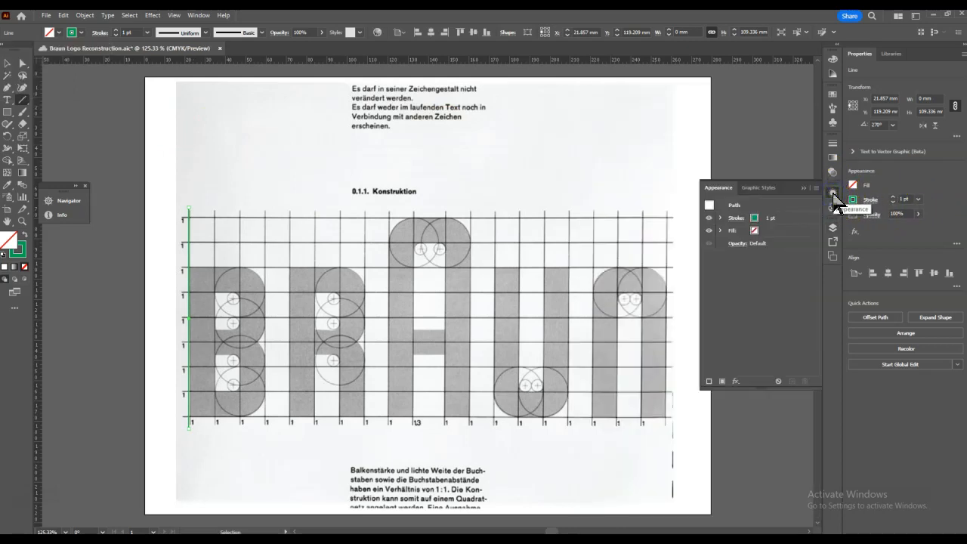
left_click(736, 382)
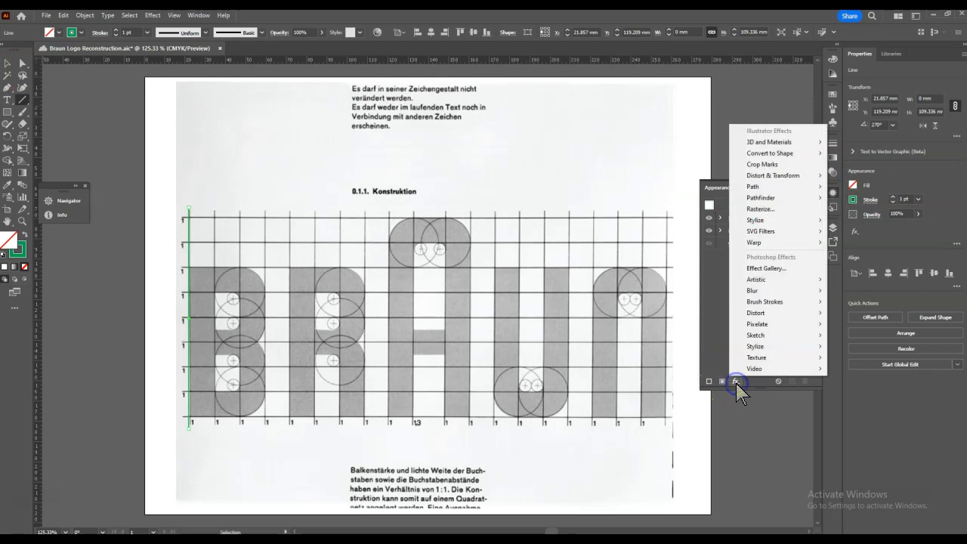
mouse_move(818, 178)
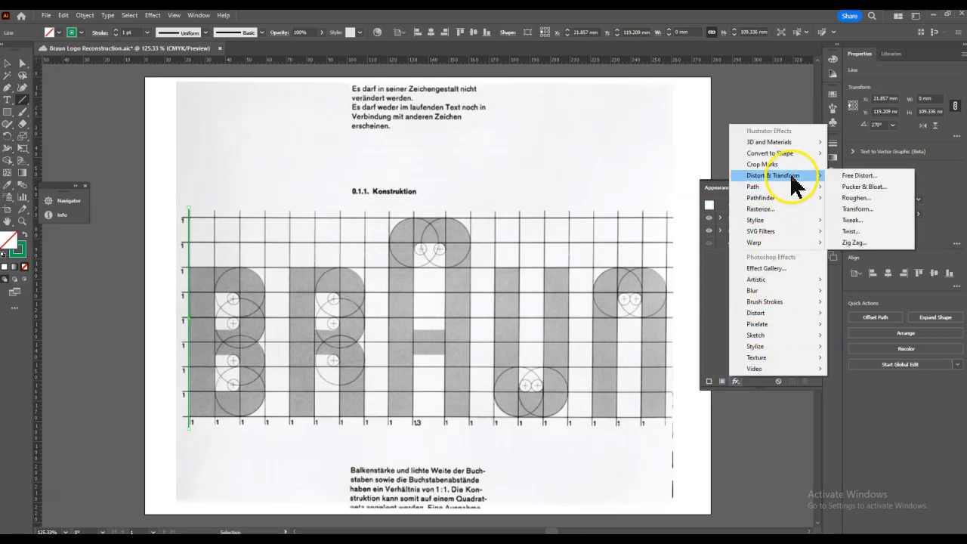
left_click(862, 209)
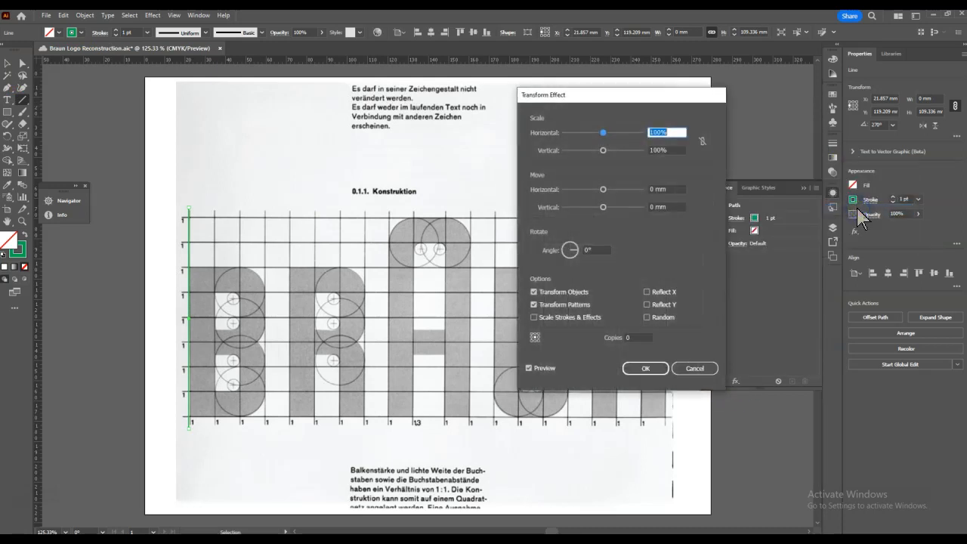
left_click_drag(601, 98, 569, 108)
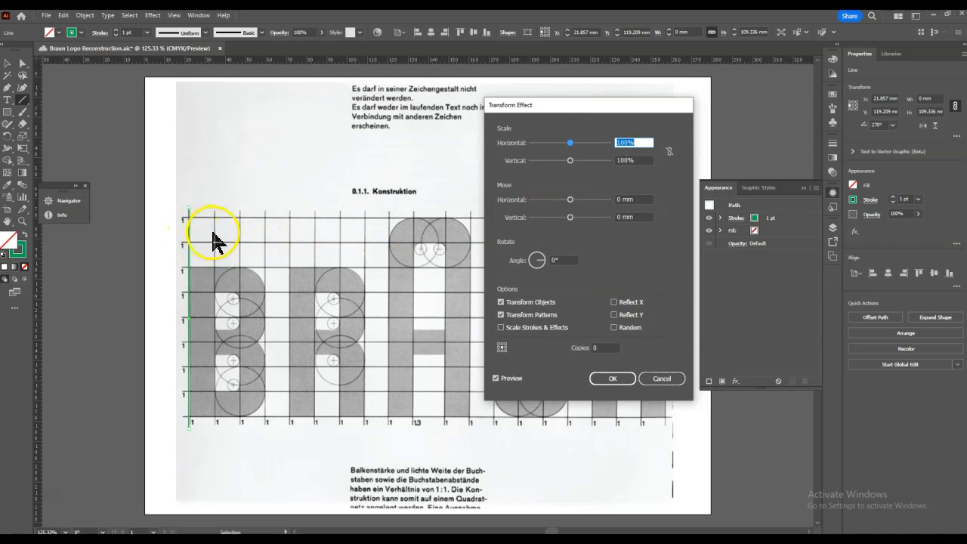
left_click(609, 202)
type("12")
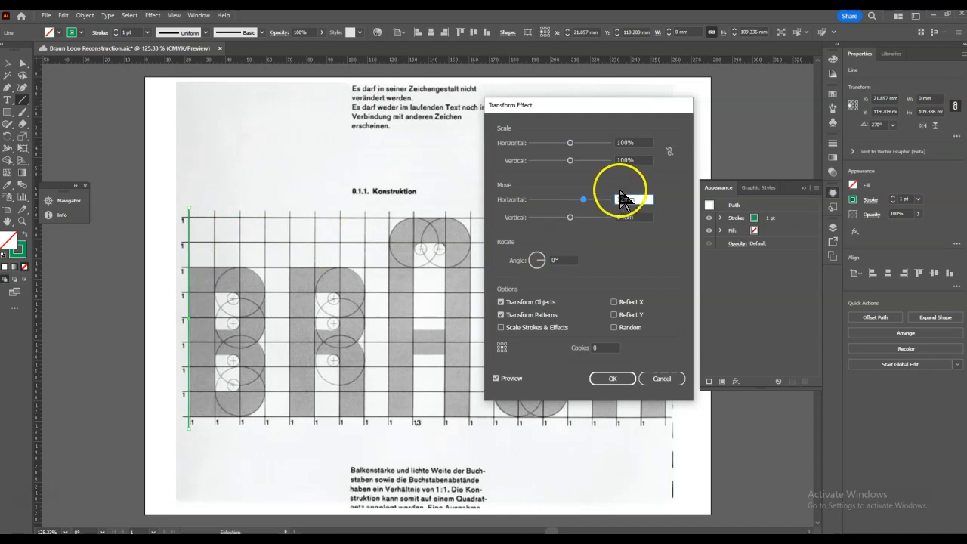
left_click(628, 218)
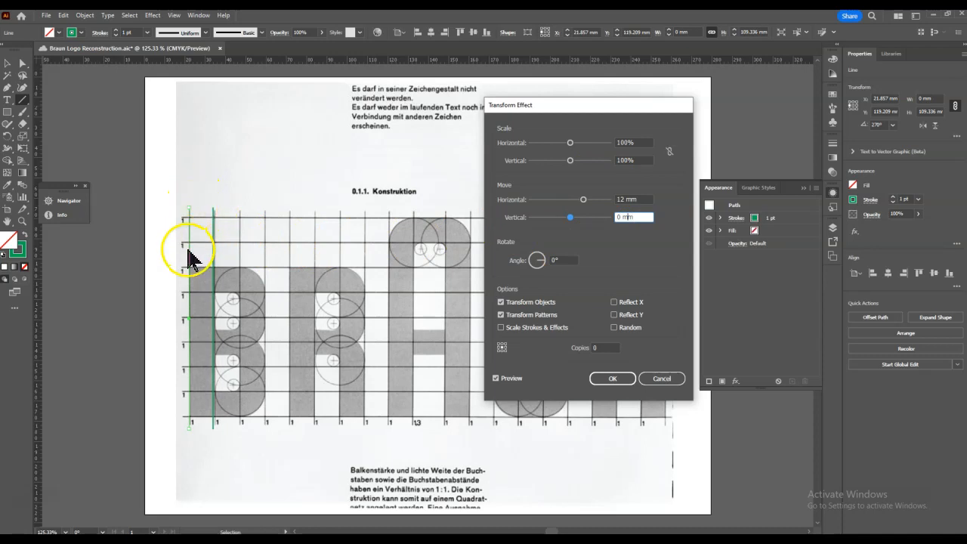
Set the Transform effect to 9 copies and apply it to the green line
left_click(607, 346)
left_click_drag(607, 346, 589, 347)
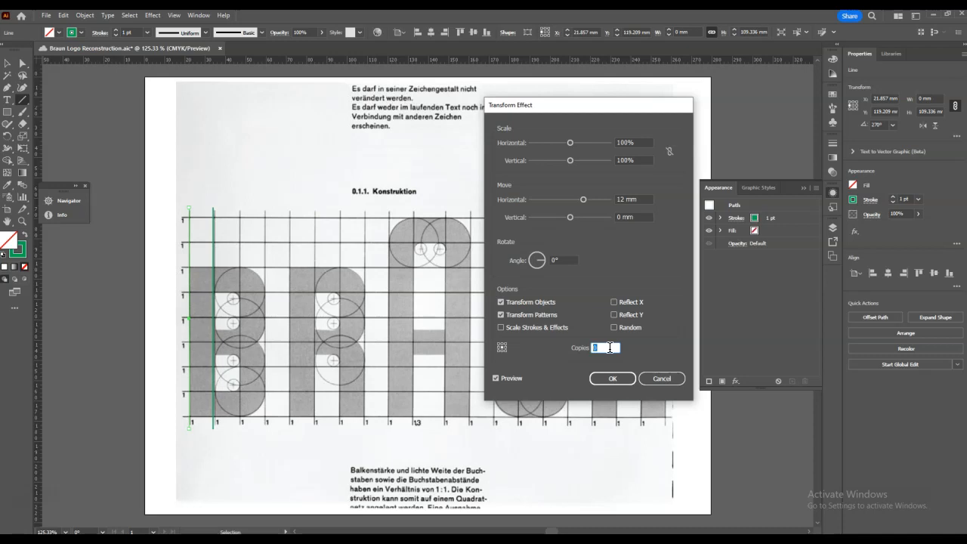
key("Up")
key("Up")
key("Up")
key("Up")
key("Up")
key("Up")
key("Up")
key("Up")
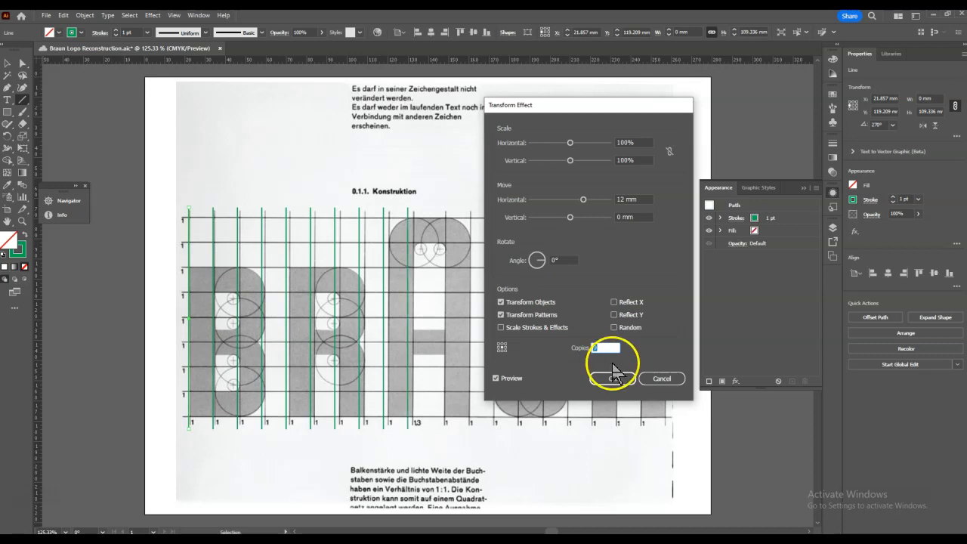
left_click(614, 376)
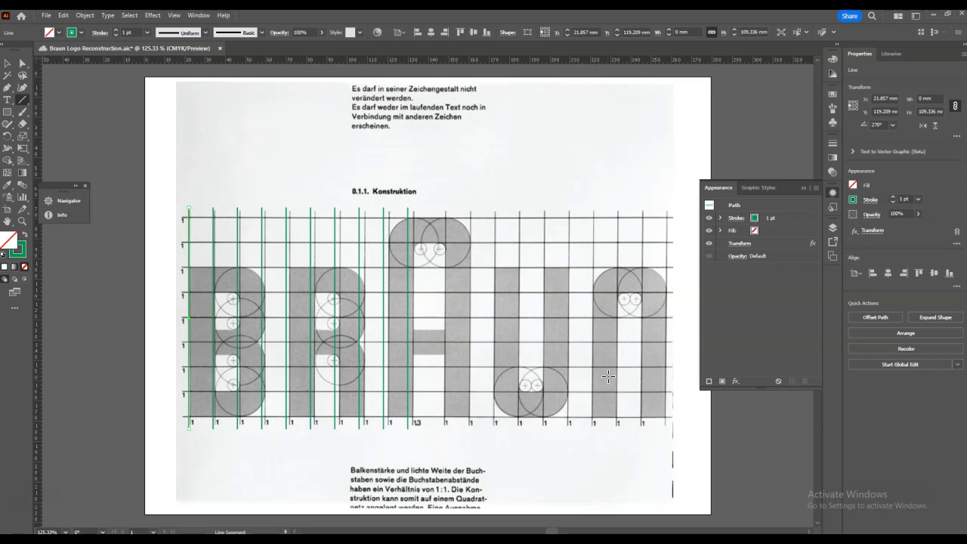
Examine how the repeated green lines can be selected on the artboard and in the "constructing the grid" layer
left_click(12, 62)
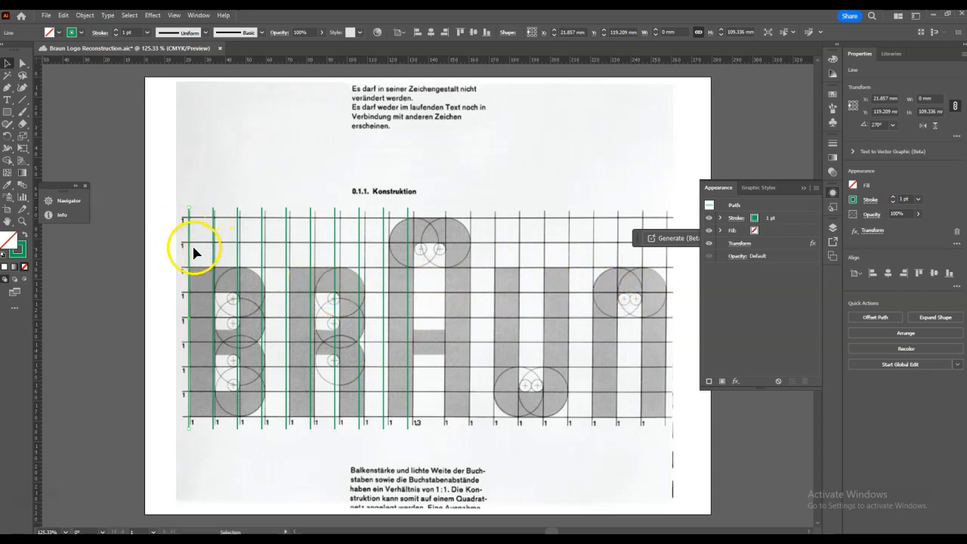
left_click(834, 226)
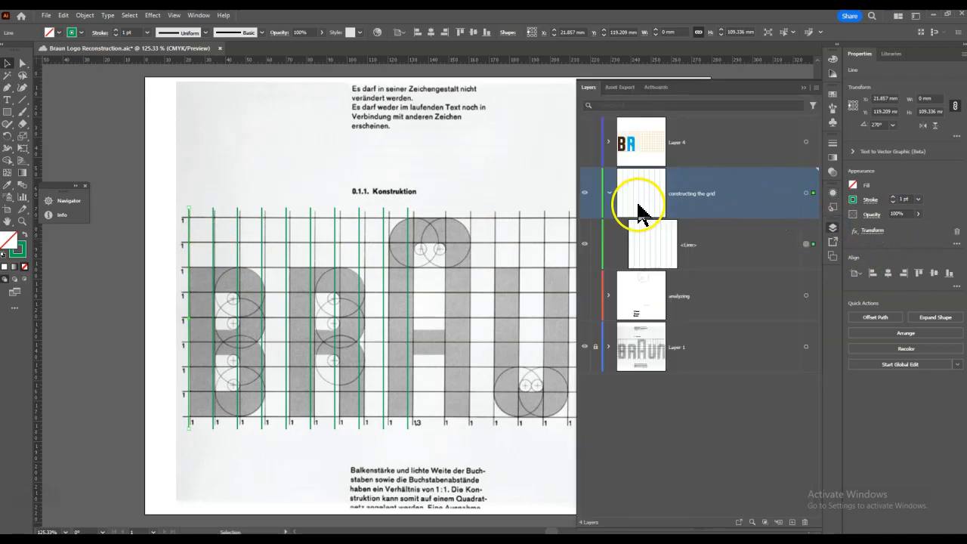
left_click(584, 244)
left_click(585, 245)
left_click(805, 244)
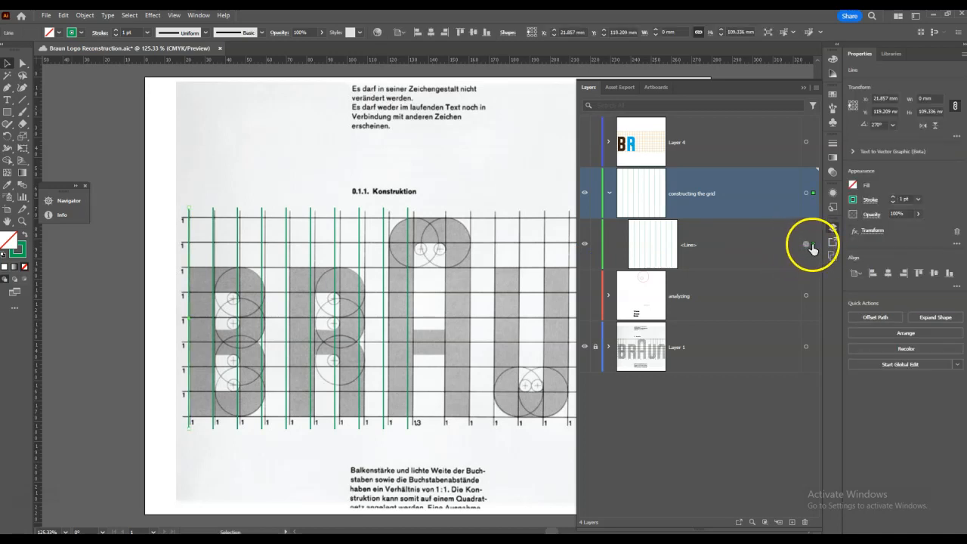
left_click(756, 392)
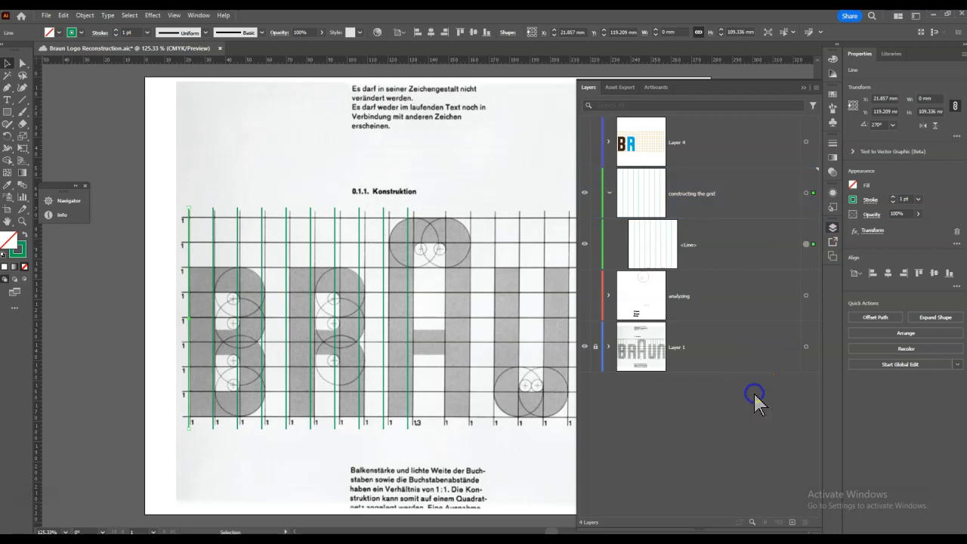
left_click(401, 157)
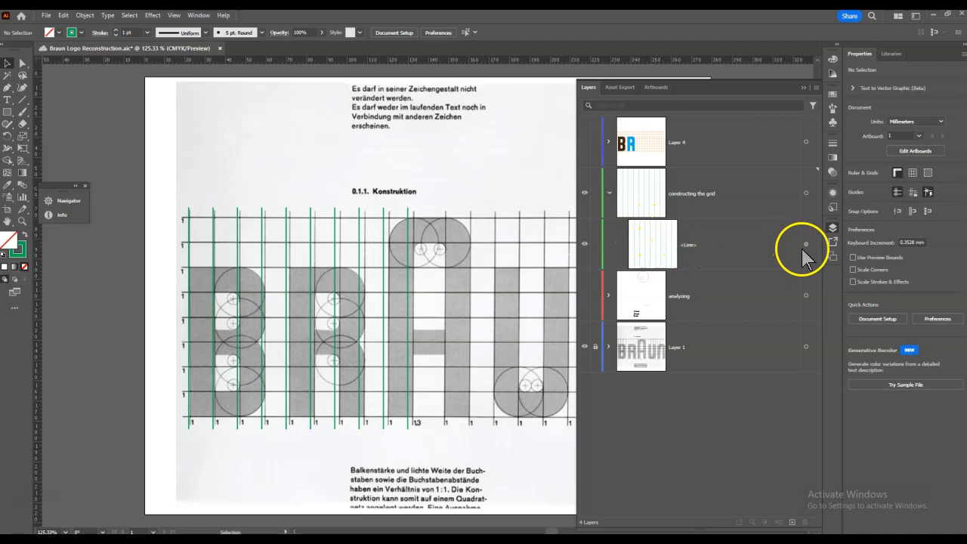
left_click(408, 215)
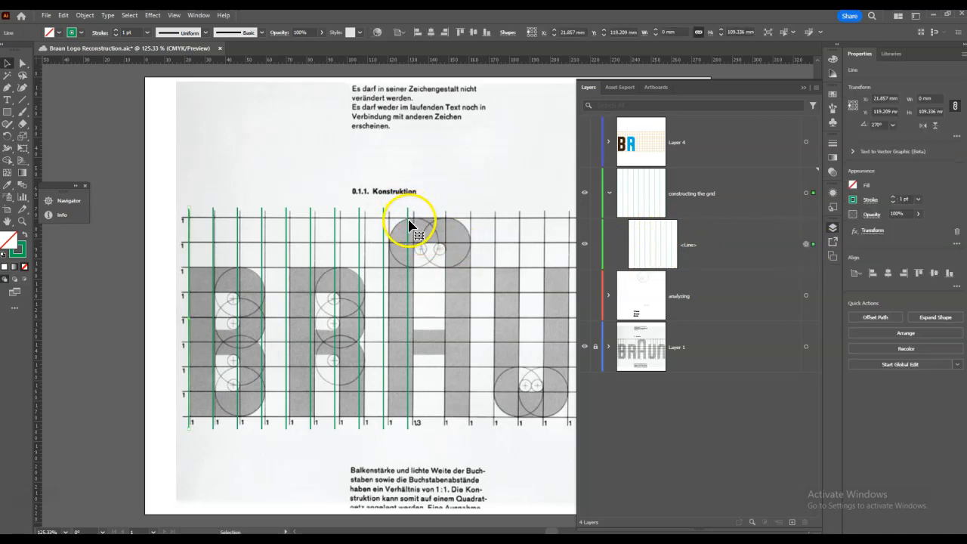
left_click(409, 215)
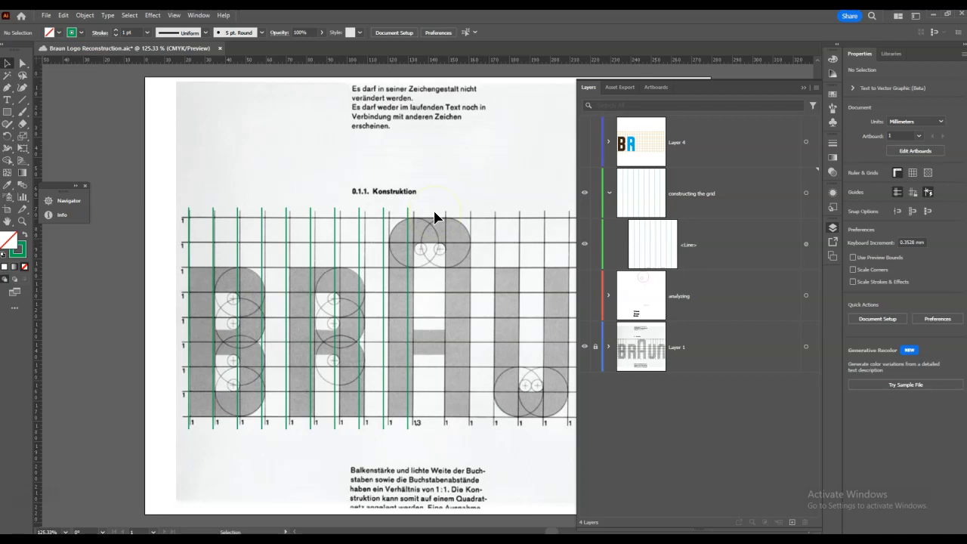
left_click(806, 248)
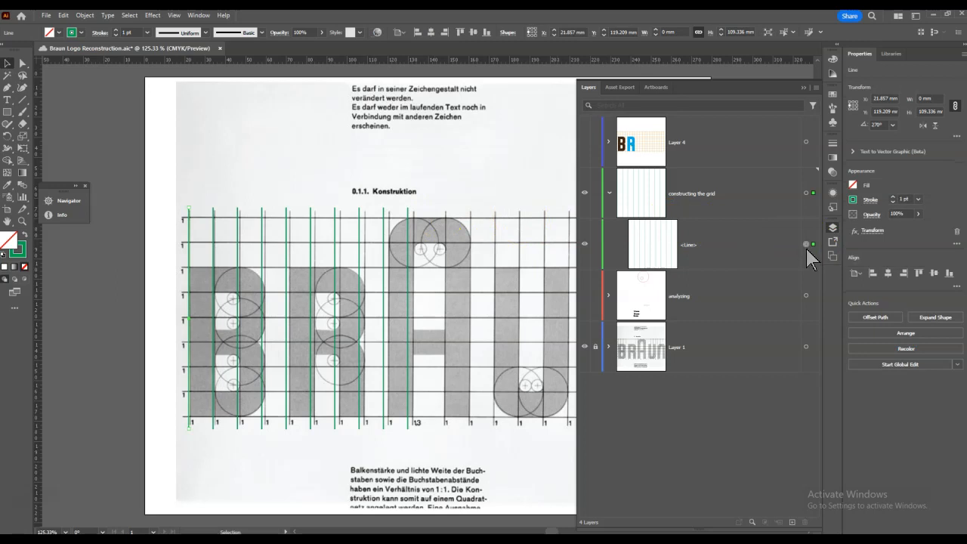
left_click(189, 195)
left_click(188, 216)
left_click(806, 246)
left_click(791, 391)
left_click(807, 246)
left_click(805, 294)
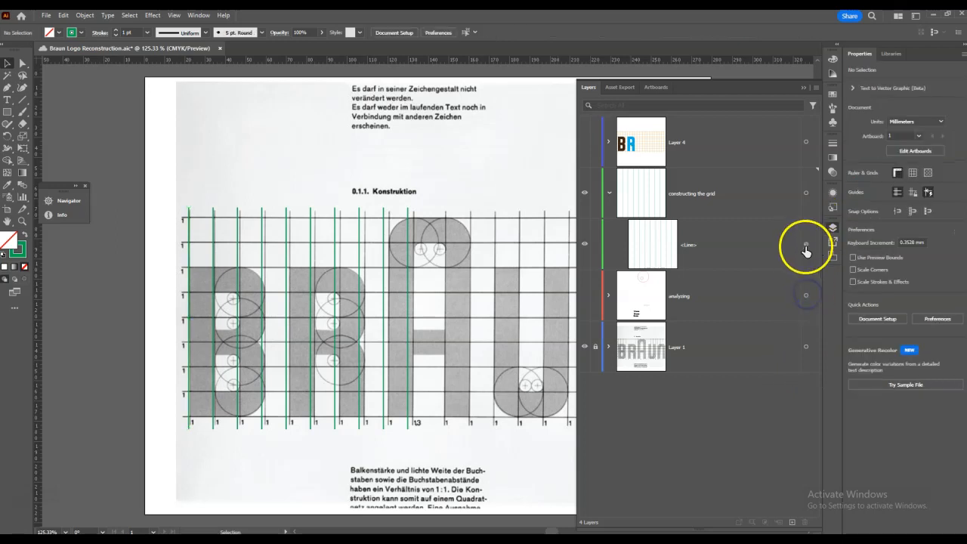
Expand the appearance of the repeated green line and inspect its nested groups within the "constructing the grid" layer
left_click(806, 246)
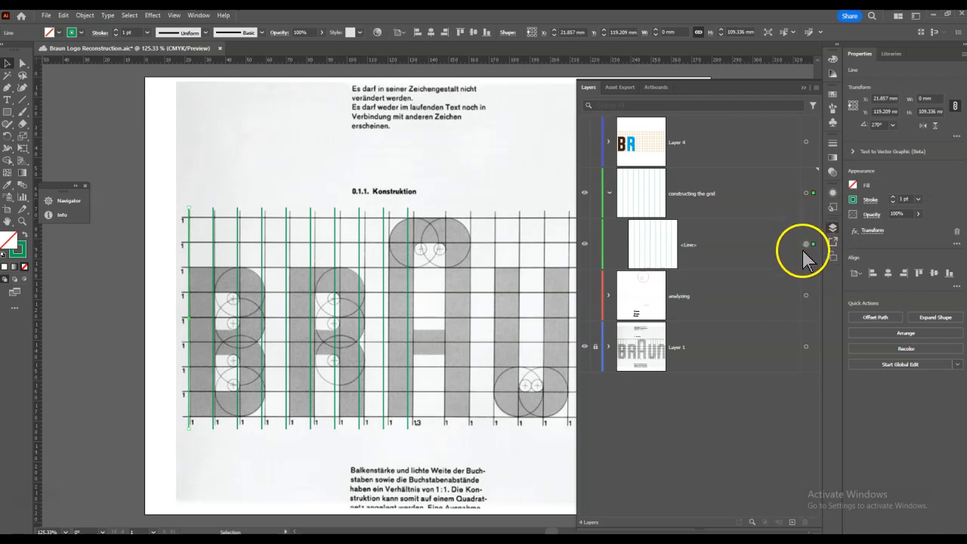
left_click(85, 15)
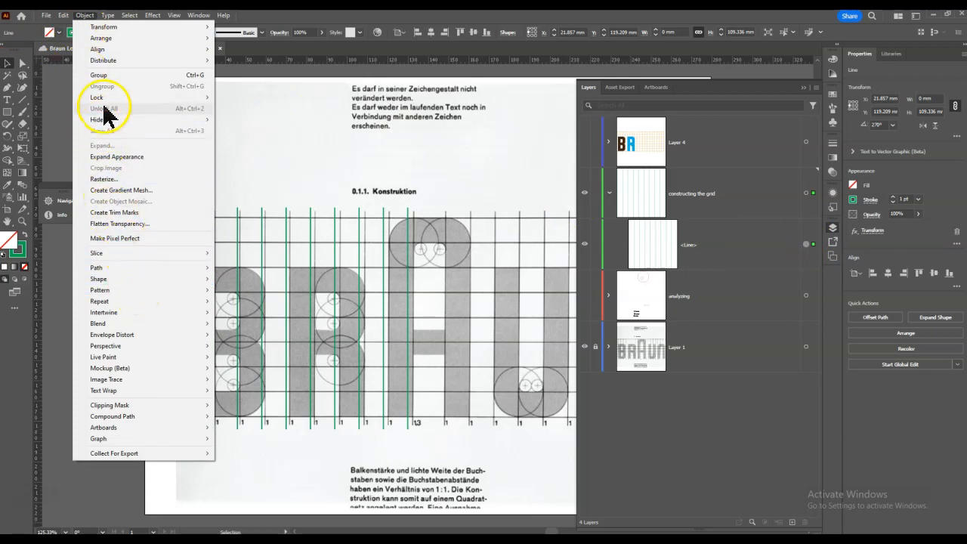
left_click(119, 157)
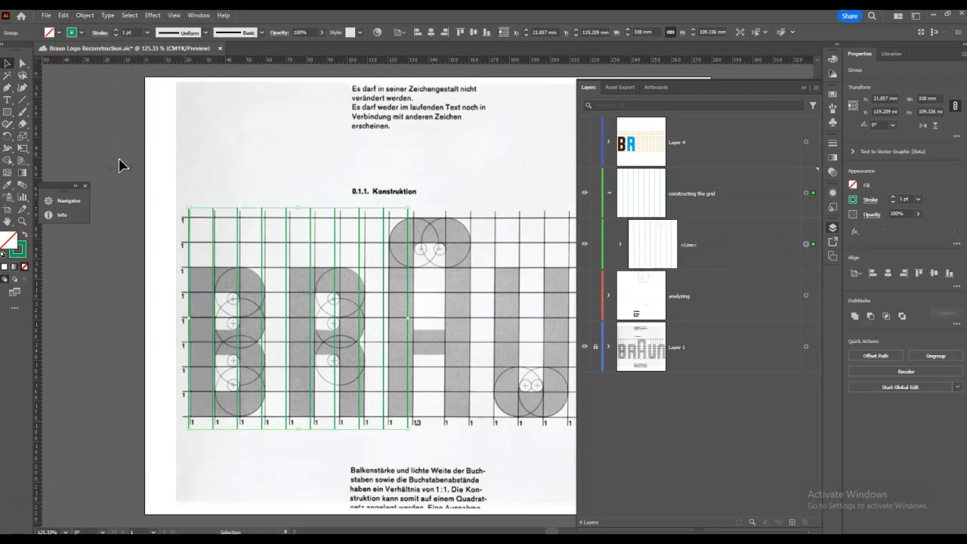
left_click(622, 245)
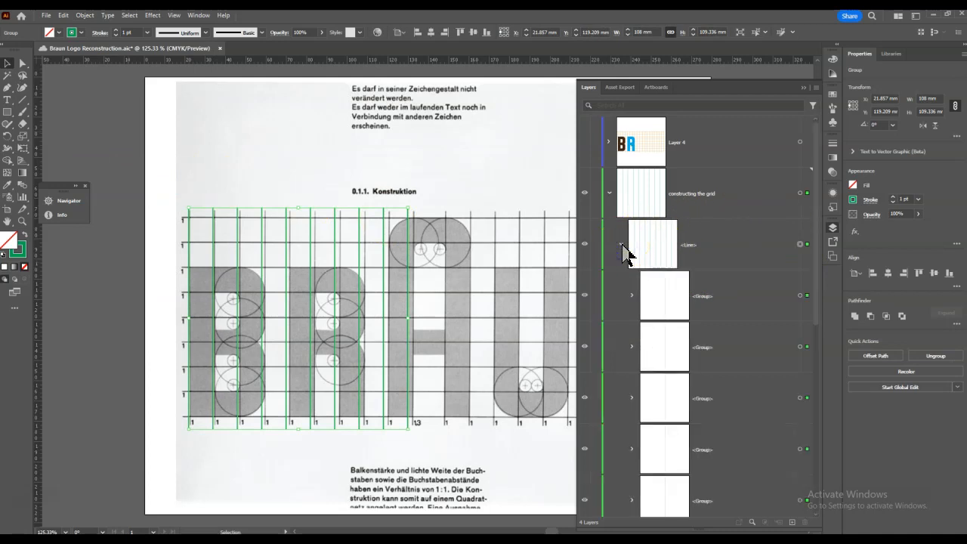
left_click(632, 295)
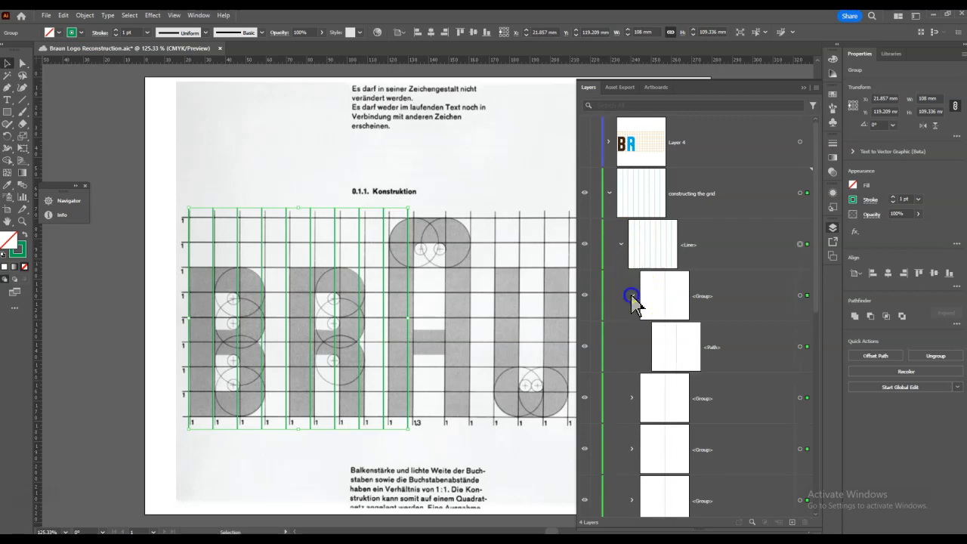
left_click(632, 296)
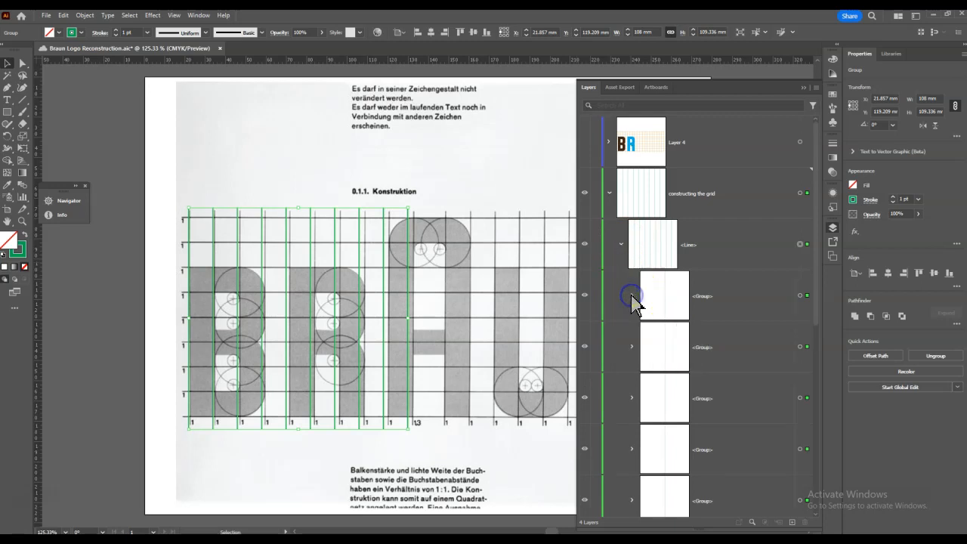
left_click(622, 244)
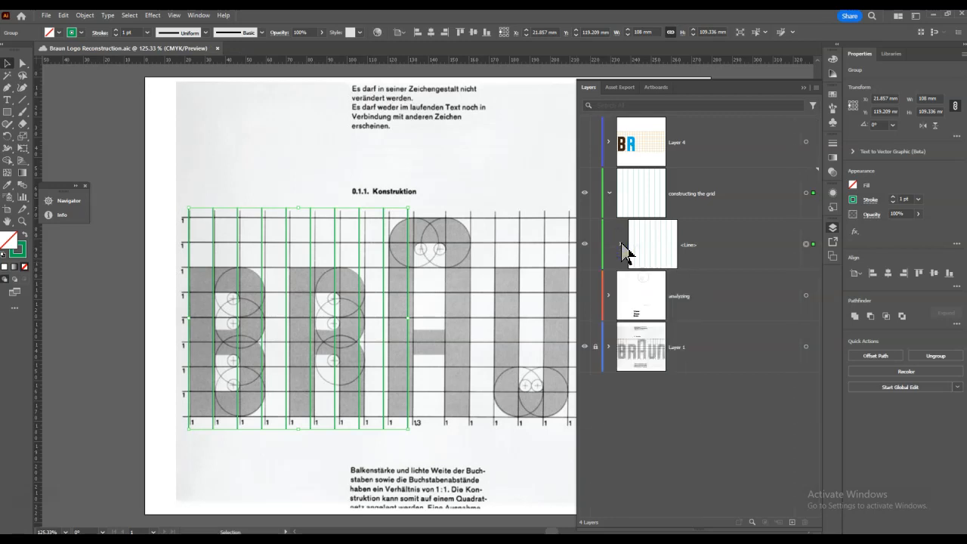